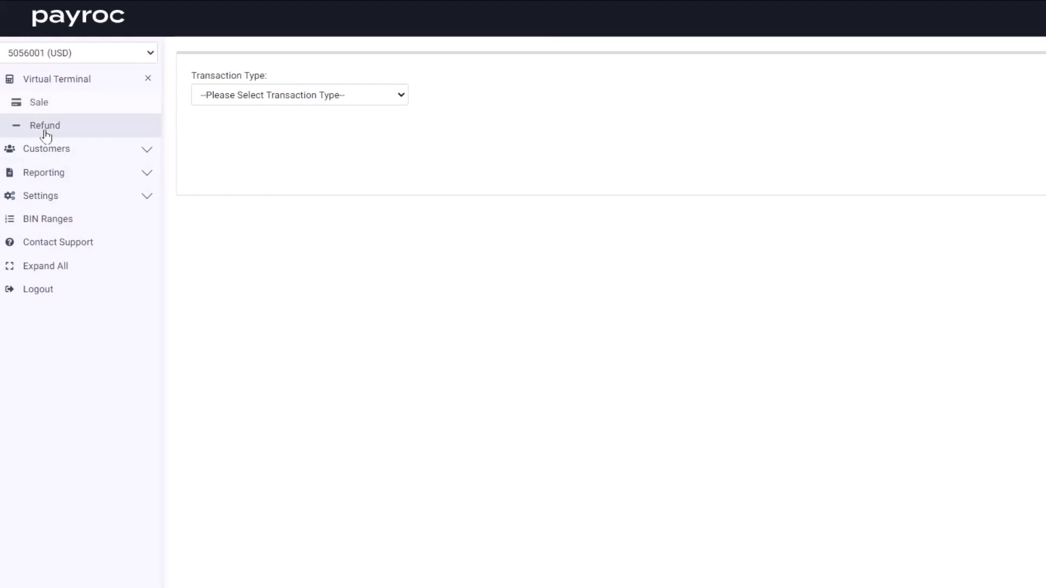
Load the Standard Authorization sale form and place the cursor in its Amount field
click(47, 102)
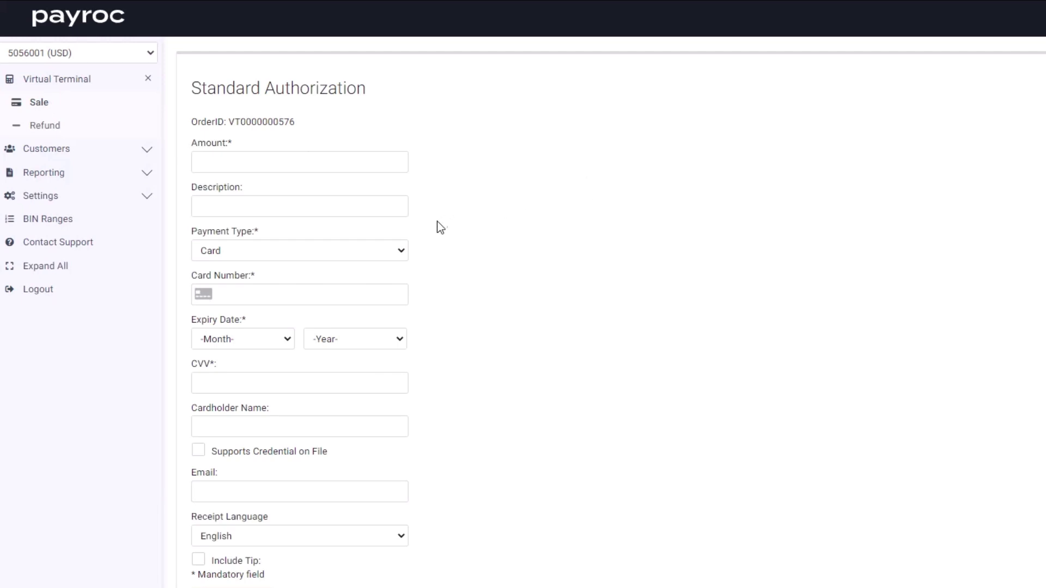
scroll(427, 236, down, 1)
scroll(453, 311, up, 1)
double_click(230, 143)
click(204, 123)
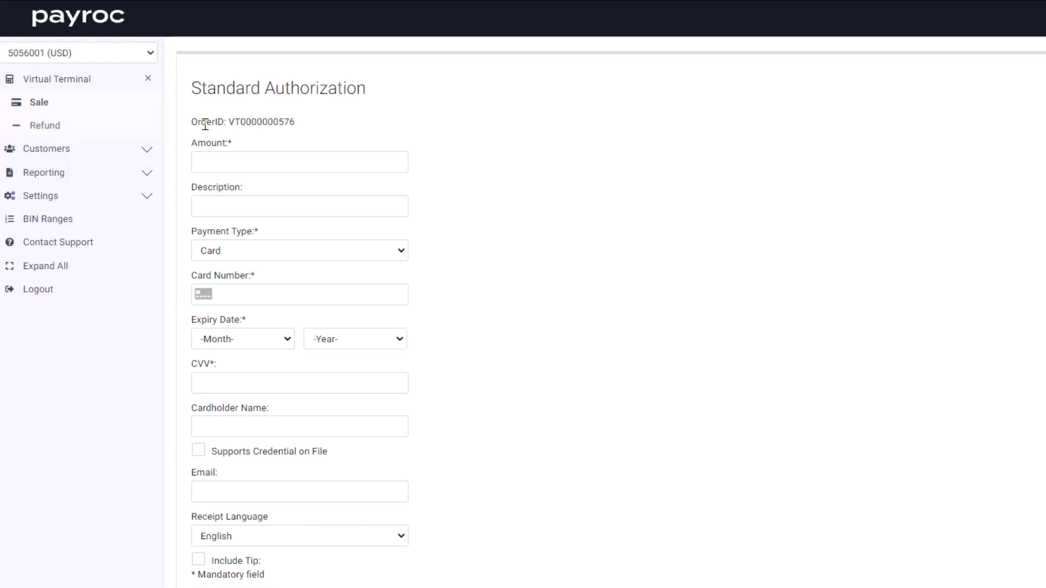
click(229, 158)
Enter 10.00 as the sale amount, leaving the description blank
text(10.00)
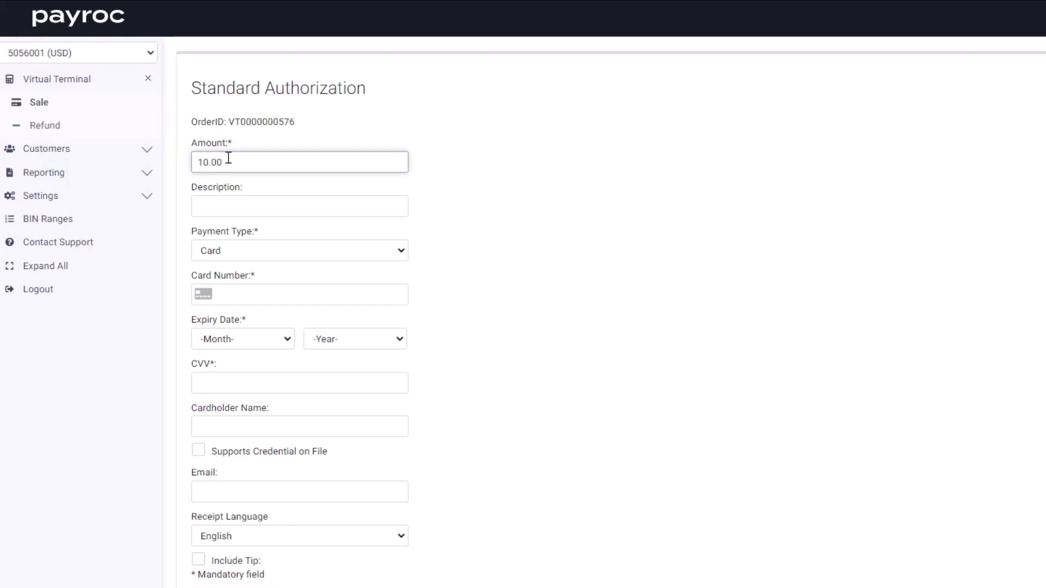
click(225, 203)
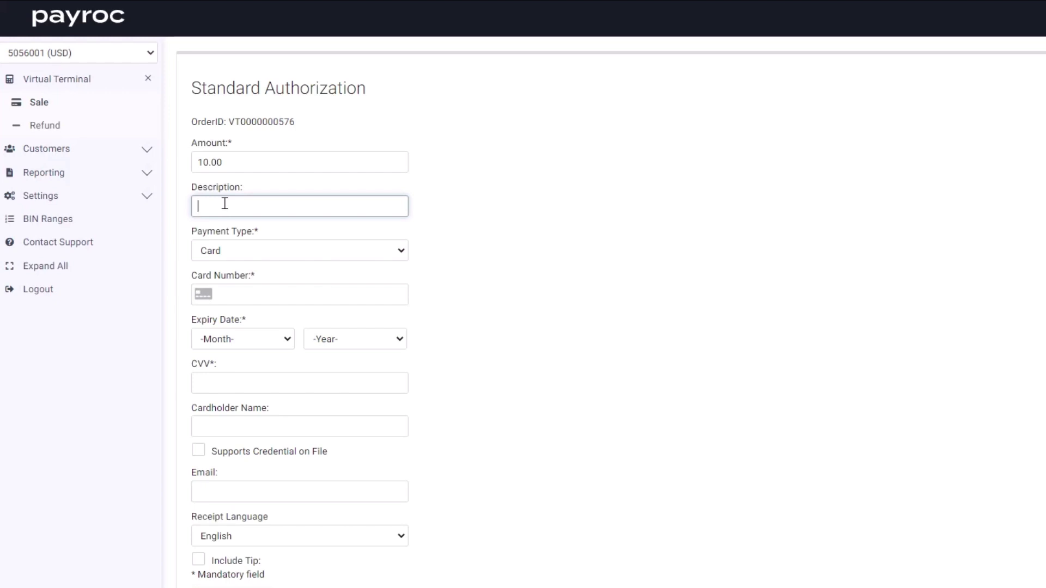
click(212, 231)
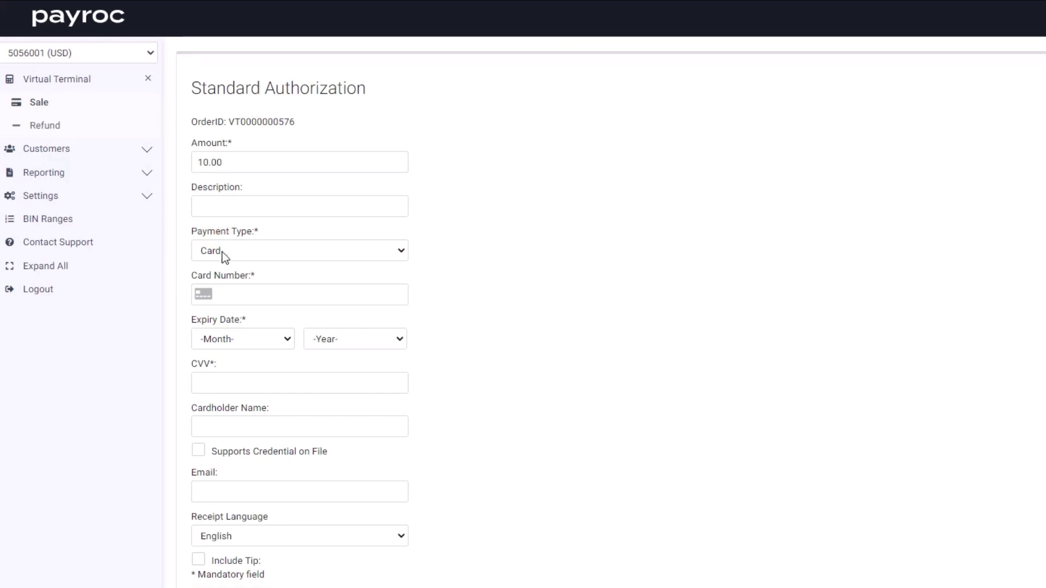
Fill card number, expiry 01-Jan 2025, CVV and cardholder name from the saved Visa card
click(239, 291)
click(305, 331)
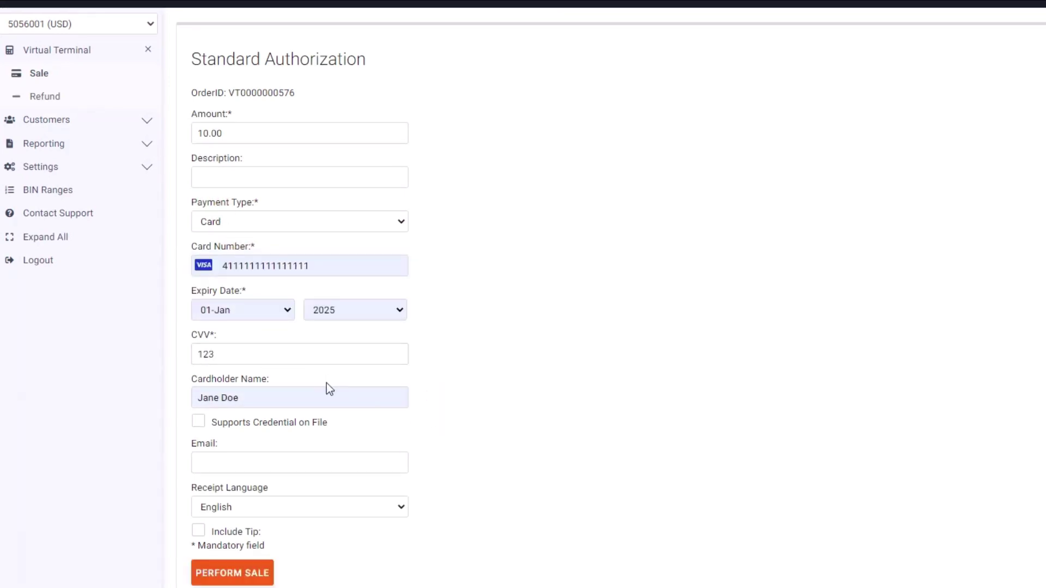
click(245, 398)
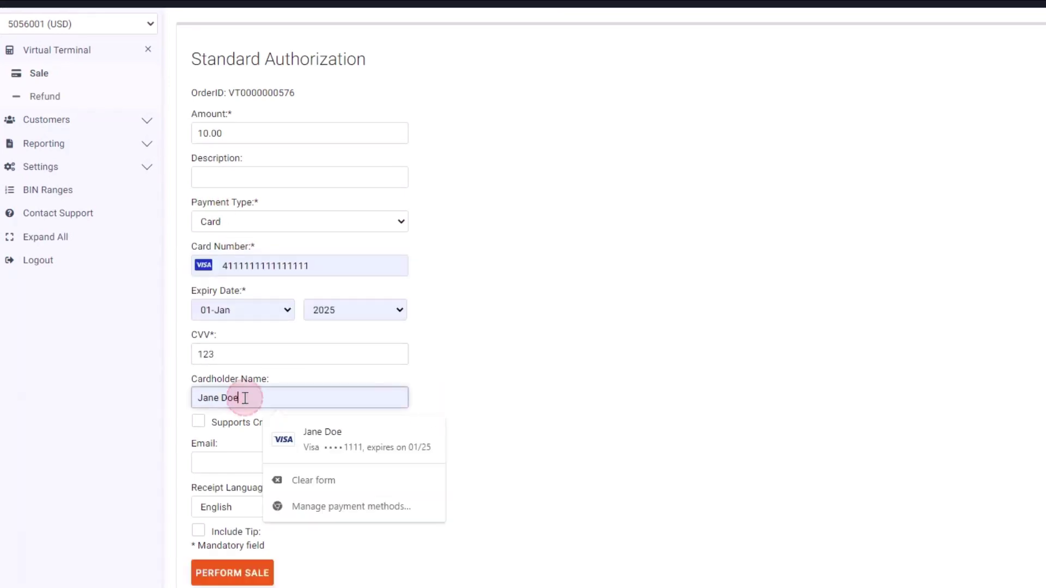
click(509, 384)
click(274, 462)
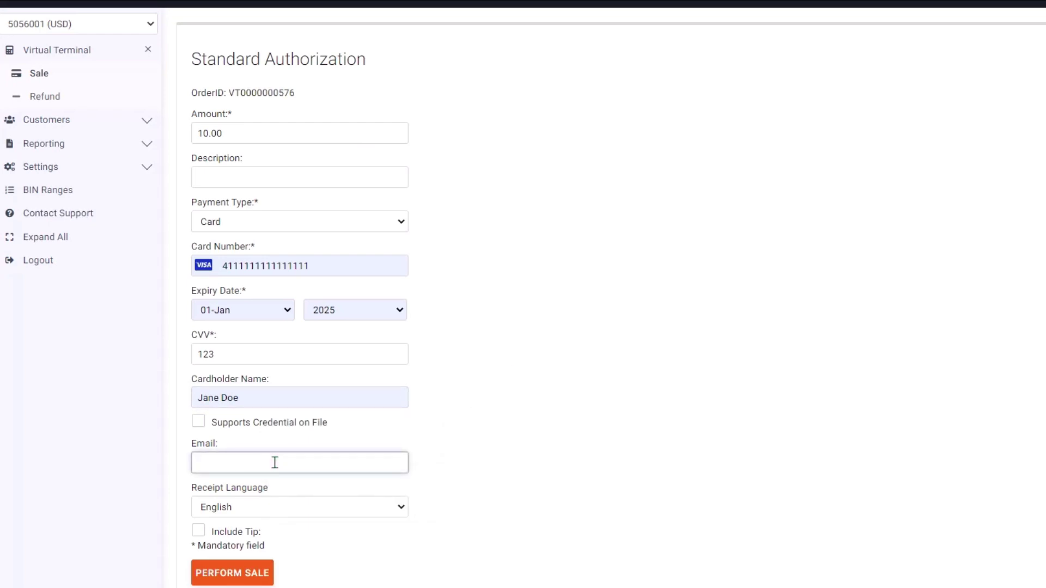
Check Supports Credential on File, keep Include Tip unchecked, and perform the USD 10.00 sale
click(220, 421)
click(200, 422)
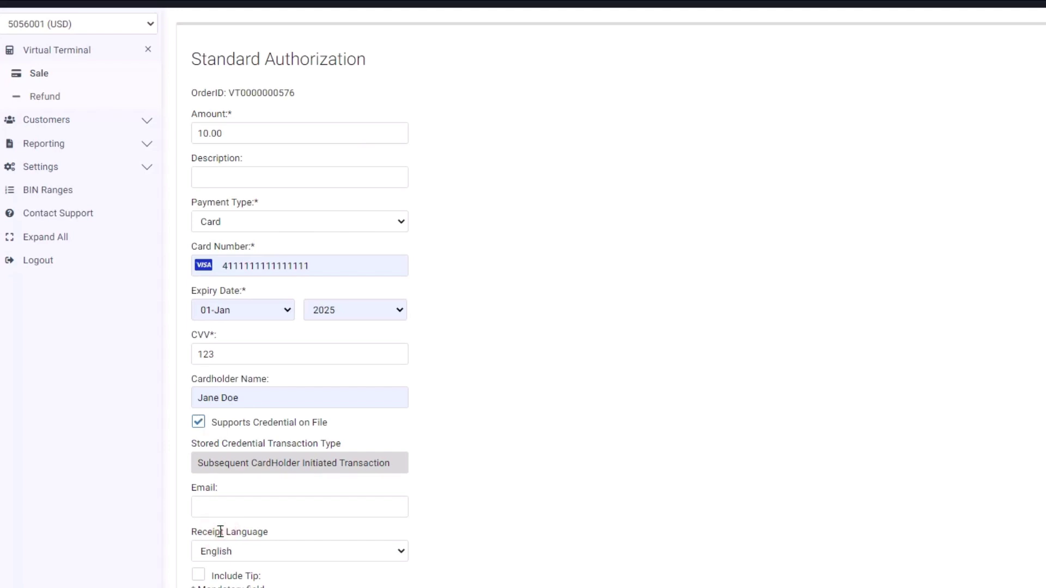
click(198, 575)
scroll(261, 498, down, 2)
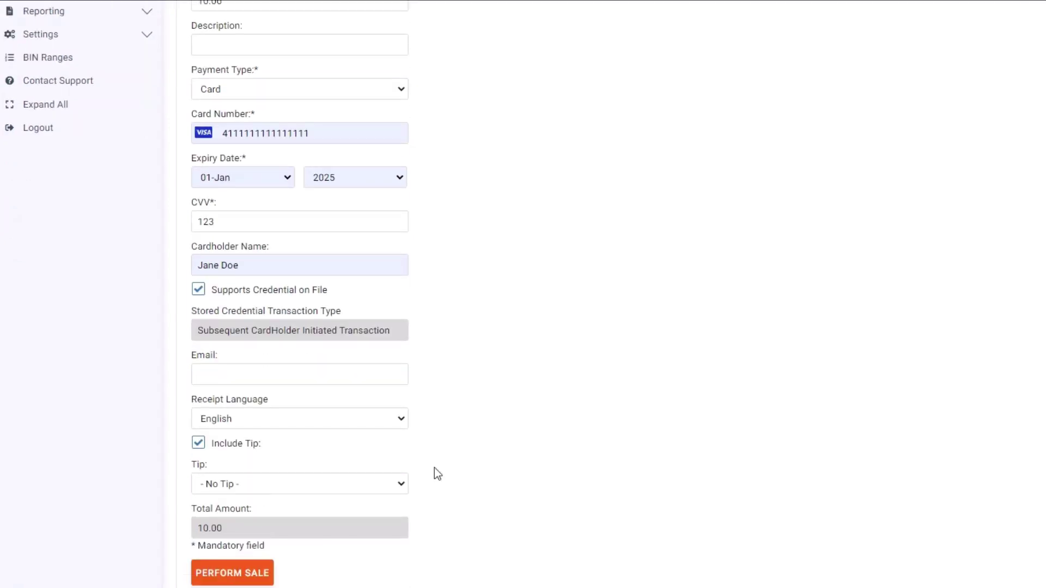
click(198, 443)
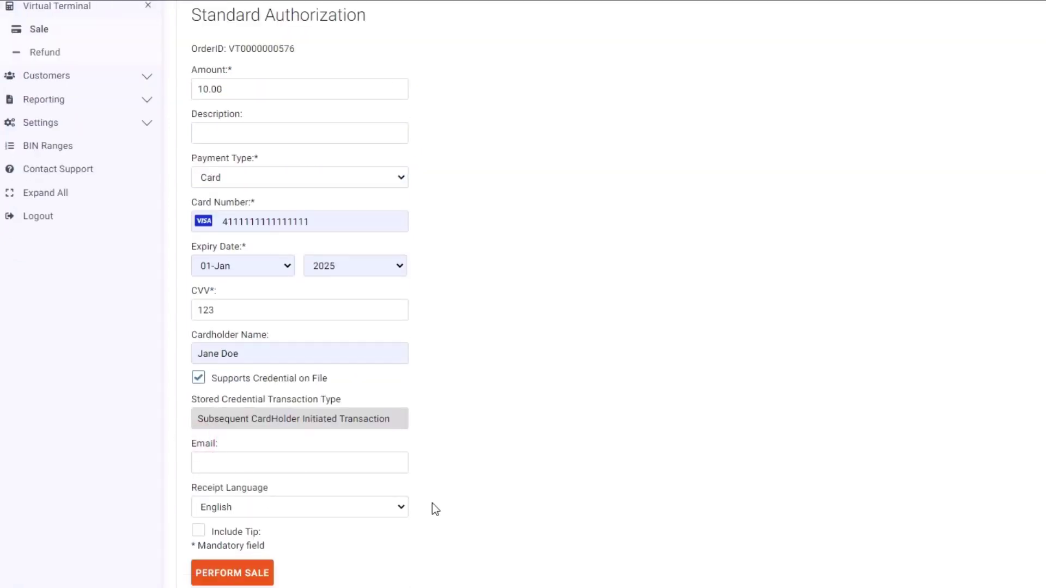
scroll(433, 503, up, 1)
scroll(432, 504, down, 1)
click(228, 573)
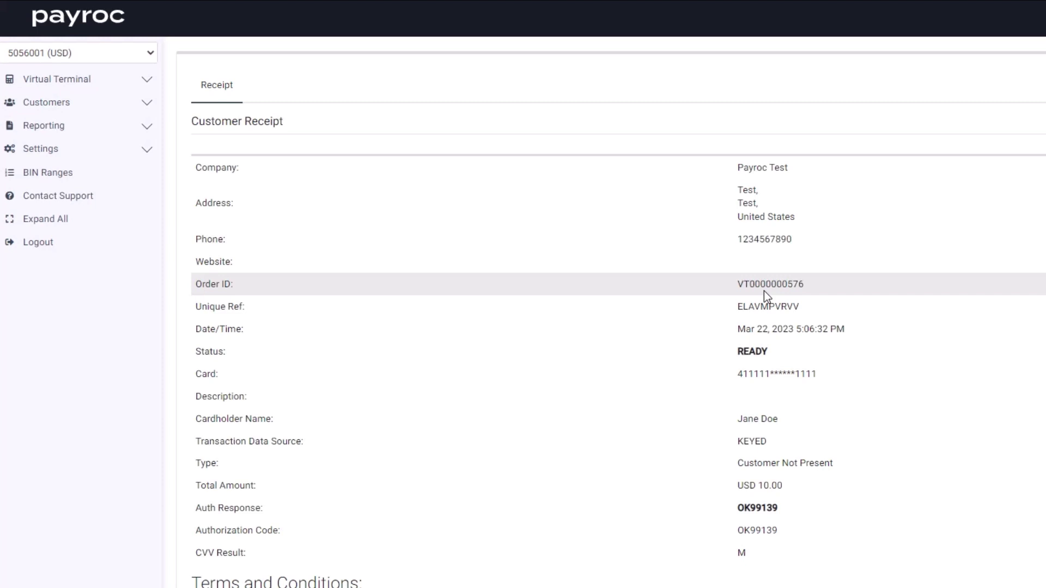
Scroll the USD 10.00 receipt down to the Print receipt and Secure Tokens sections and back up
scroll(381, 325, down, 4)
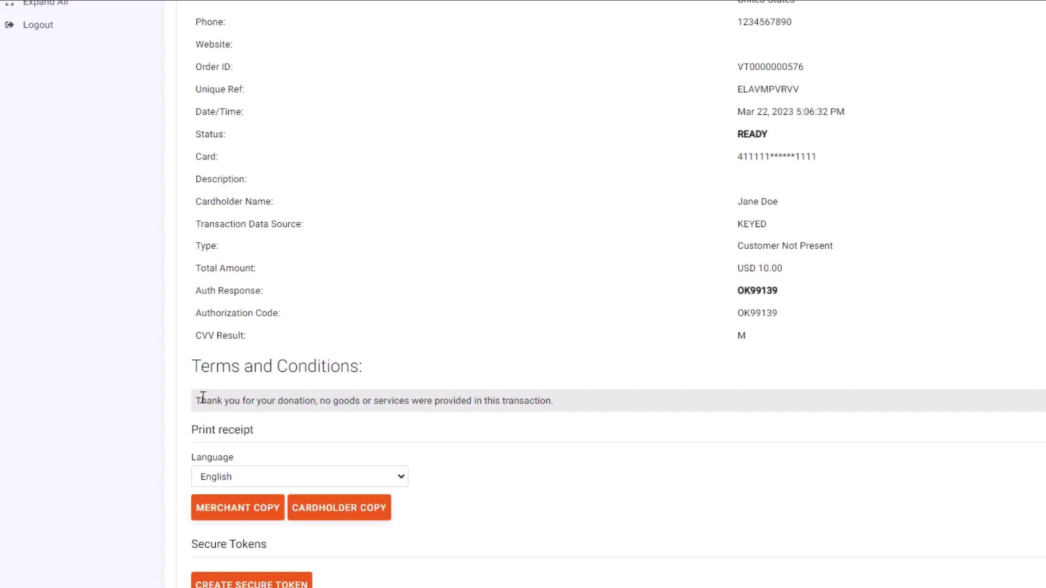
scroll(458, 581, down, 1)
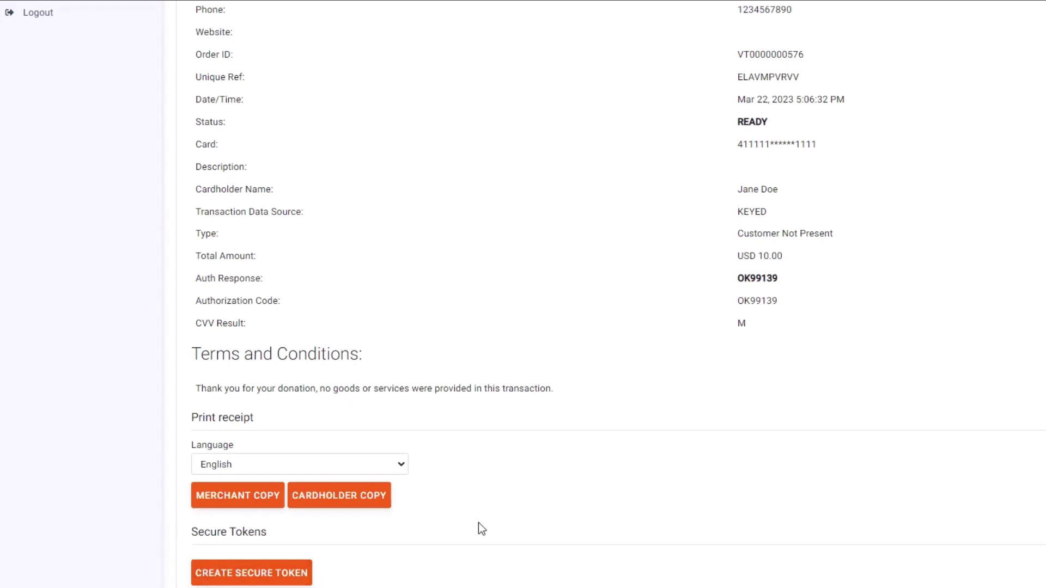
scroll(486, 522, up, 5)
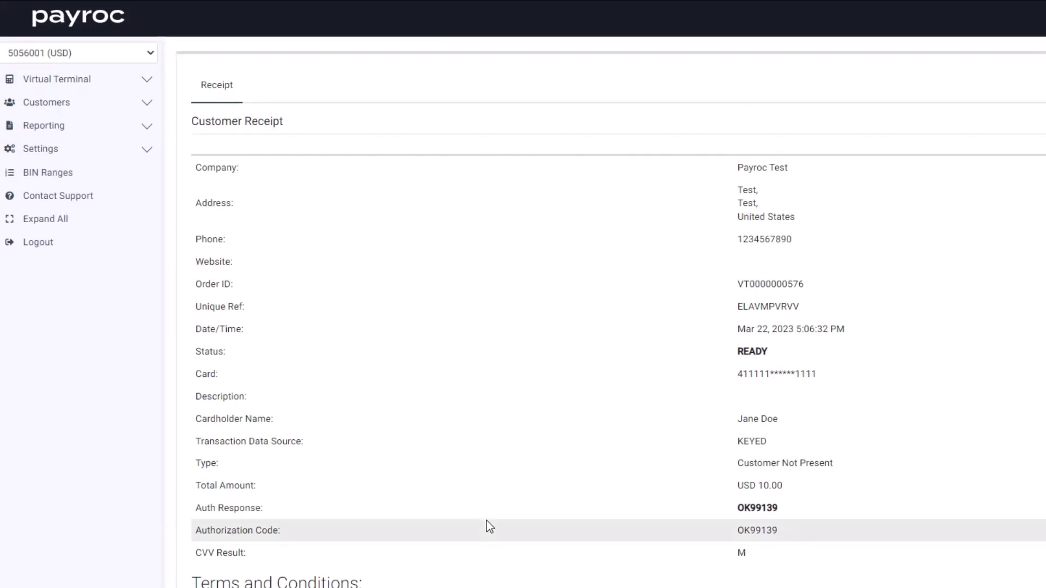
Open the Referenced Refund form from the Virtual Terminal section of the sidebar
click(53, 87)
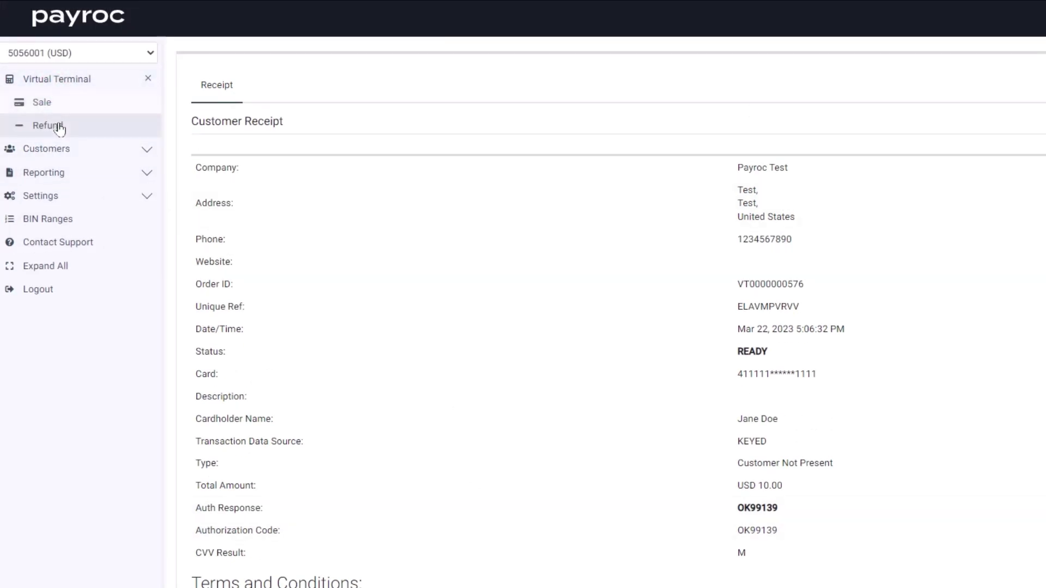
click(58, 127)
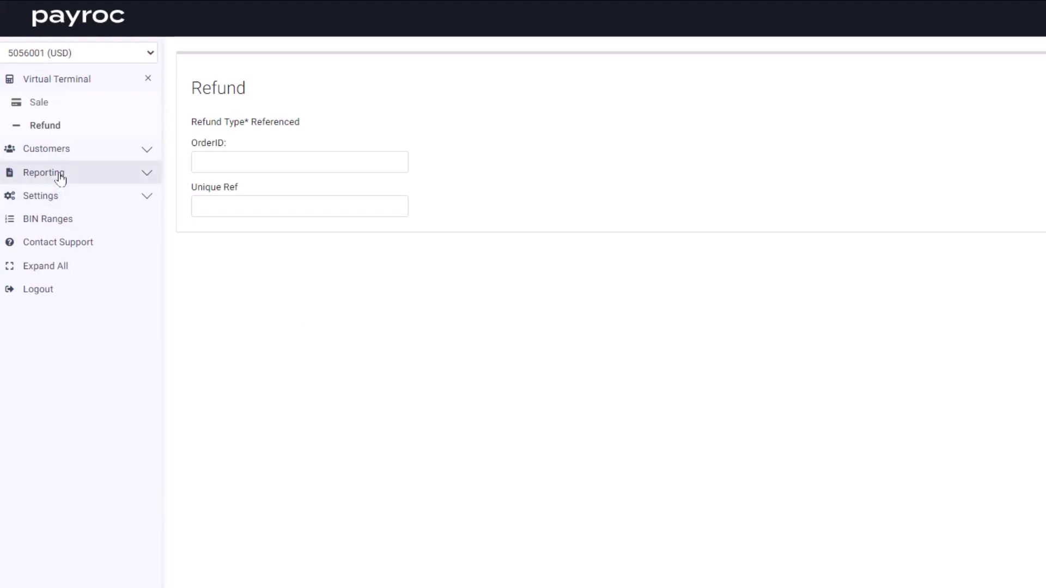
Paste the original sale's order ID into OrderID and select the matching USD 2.00 order
click(203, 161)
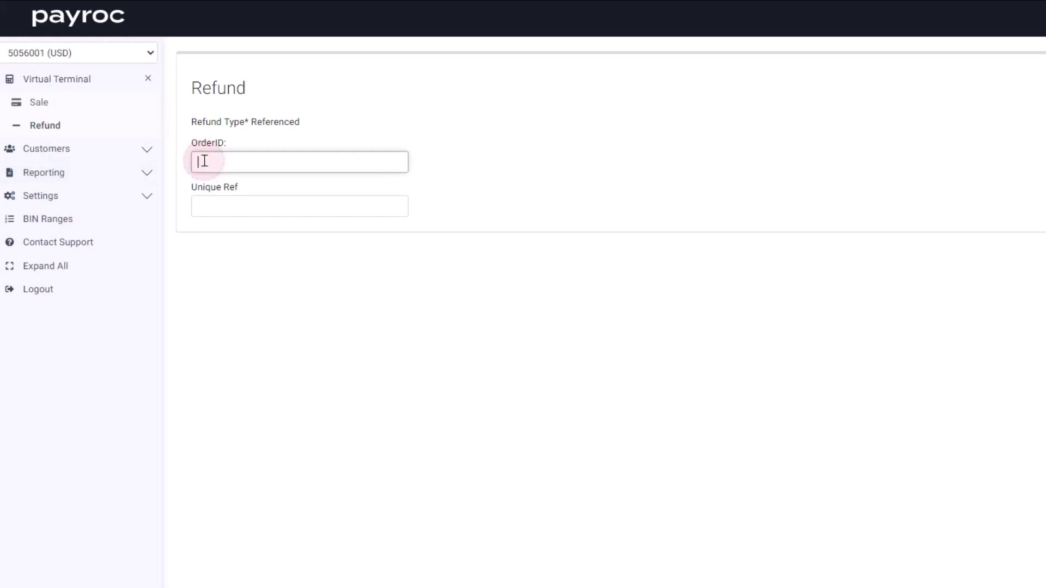
text(103)
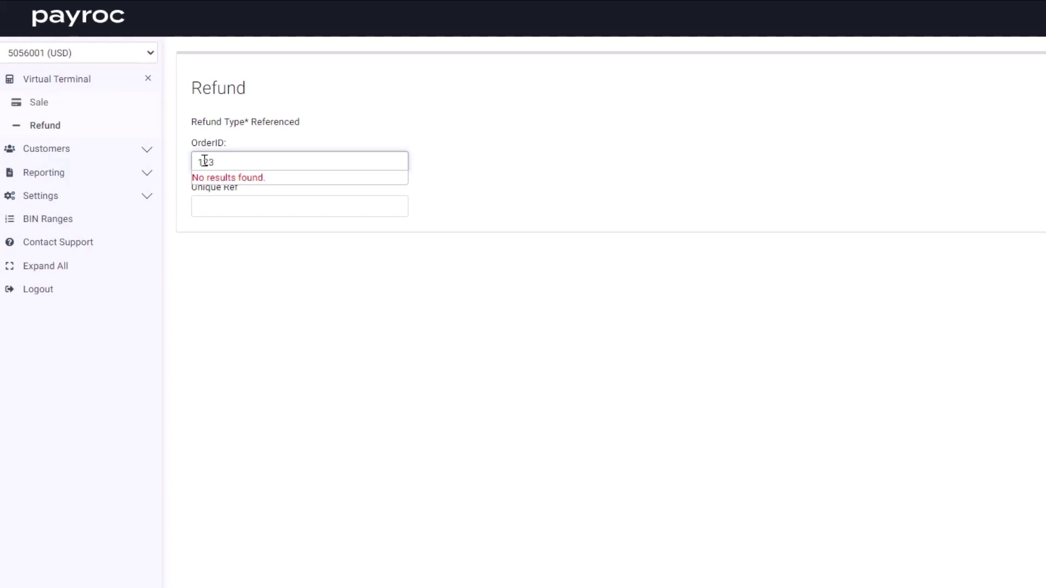
key(BackSpace)
key(BackSpace)
key(BackSpace)
key(ctrl+v)
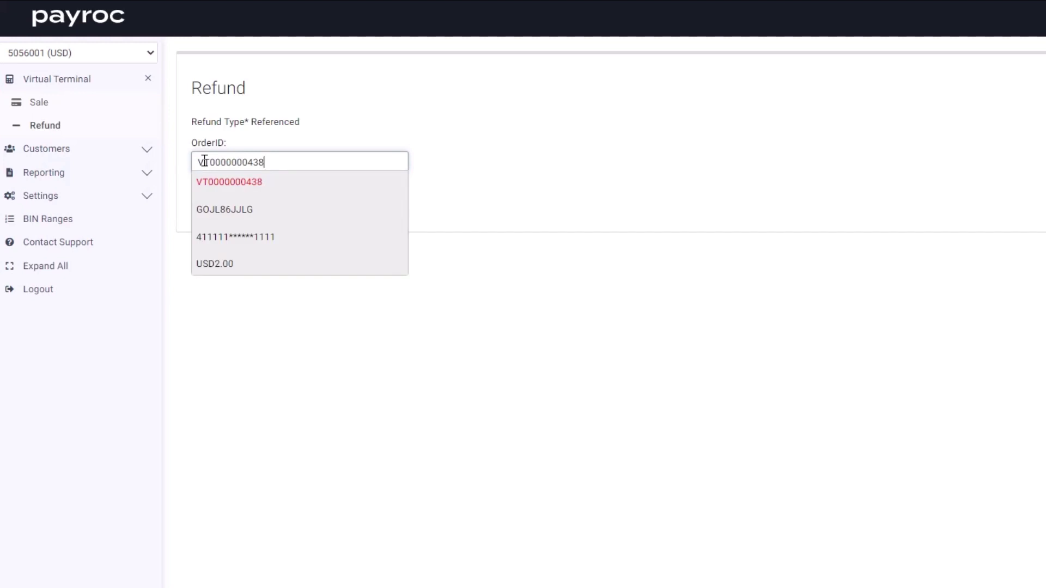
click(209, 212)
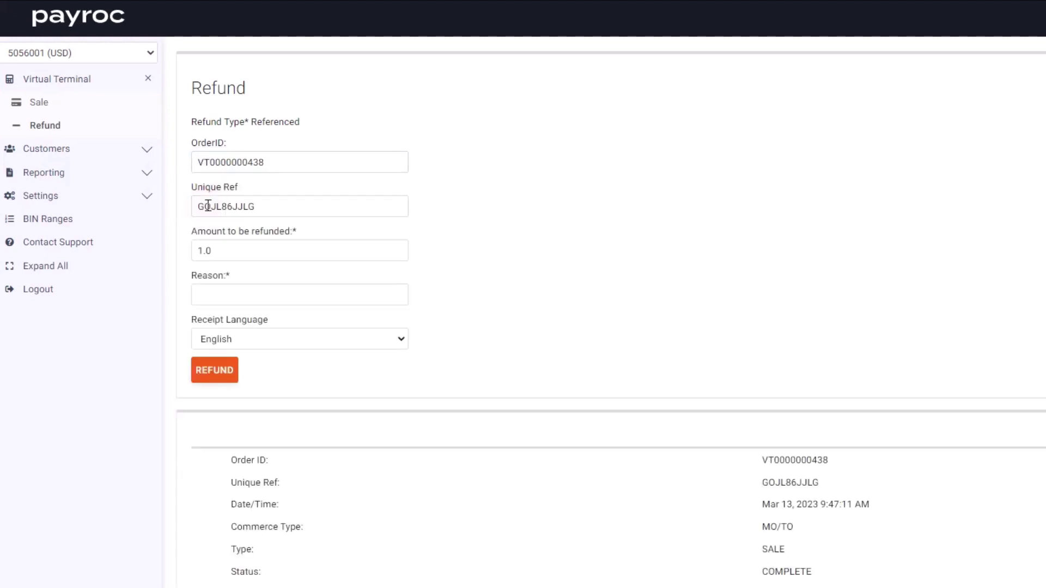
scroll(448, 370, down, 5)
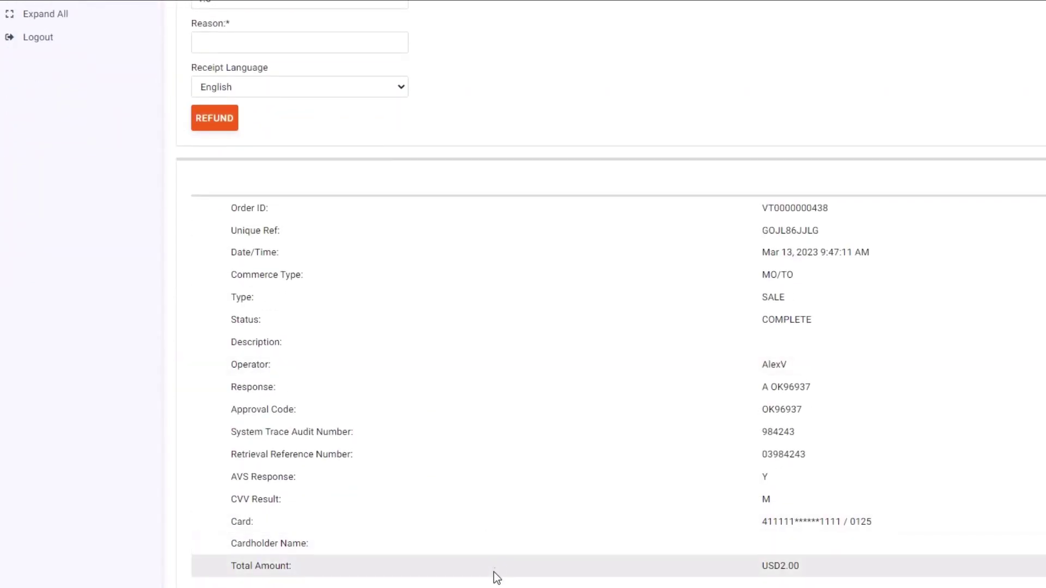
scroll(495, 566, up, 5)
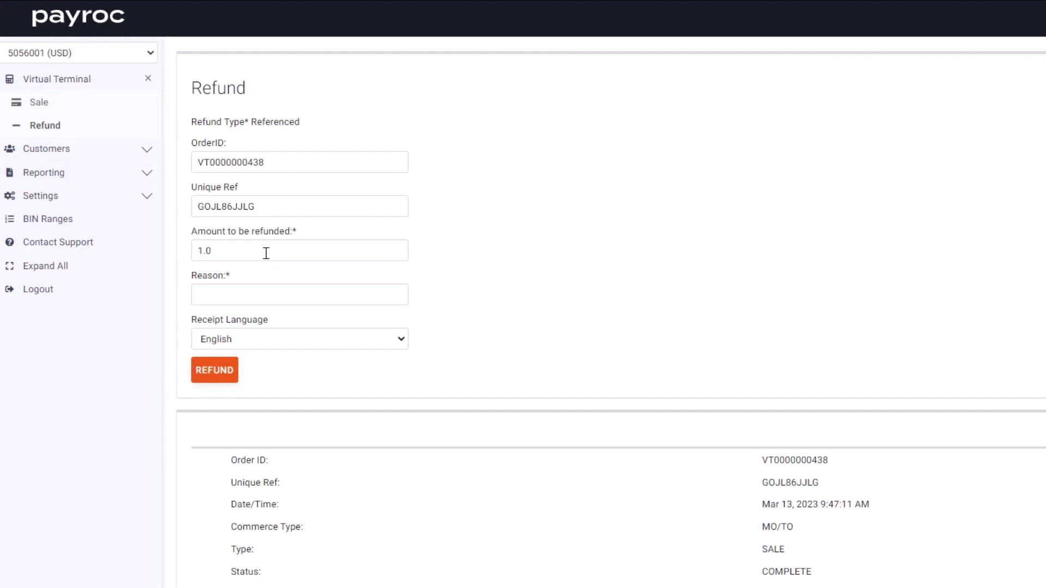
Give the 1.0 refund the reason 'Incorrectly Charged', submit it, and confirm with OK
click(266, 253)
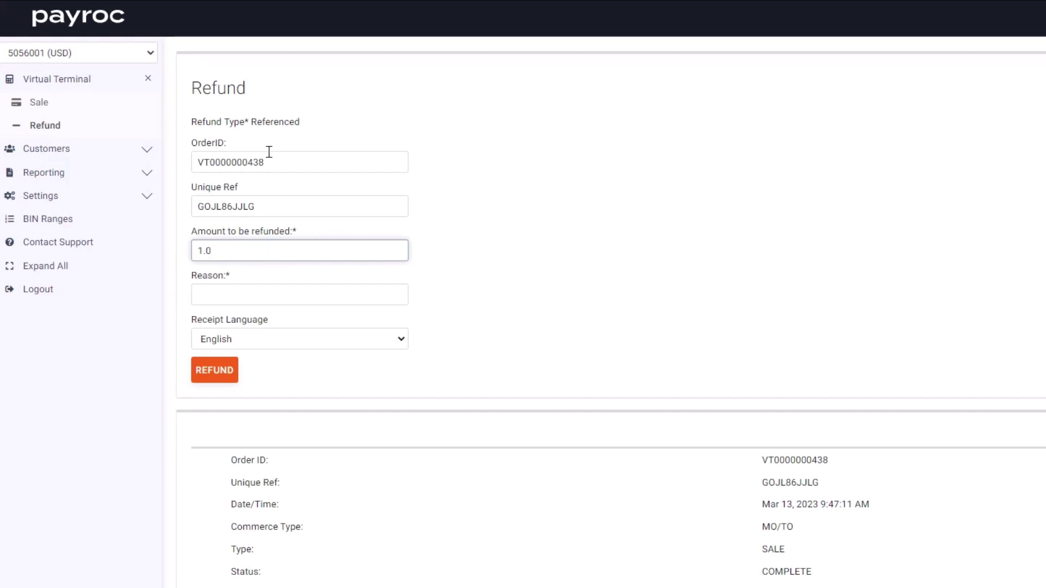
click(373, 289)
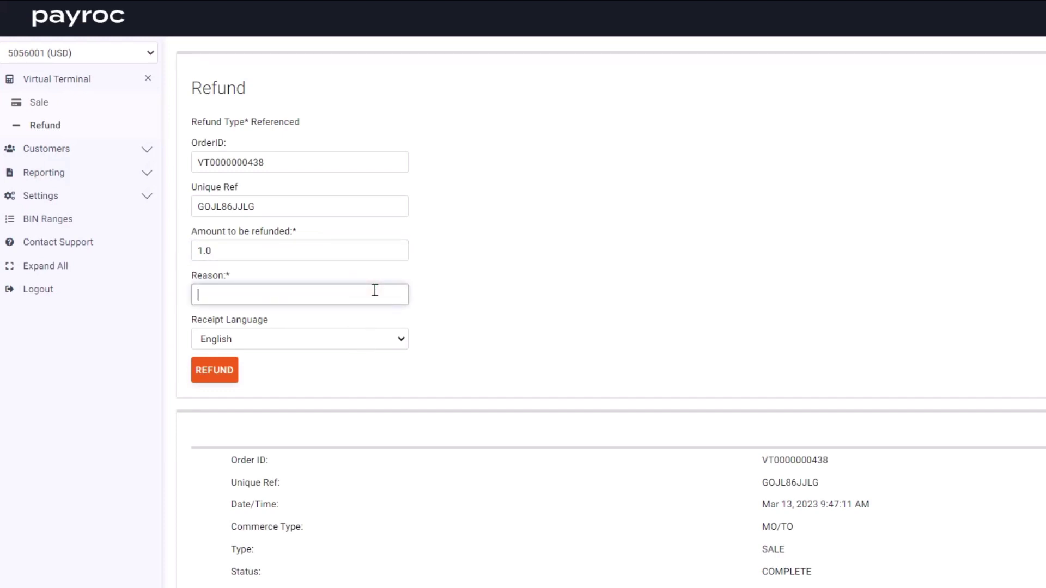
text(Incorrectly Charged)
click(214, 373)
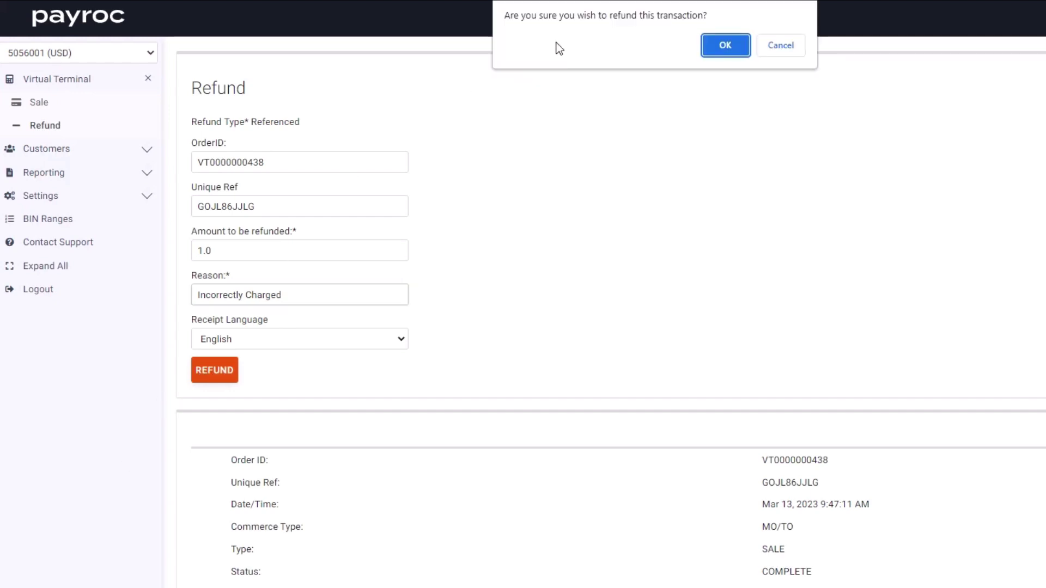
click(730, 48)
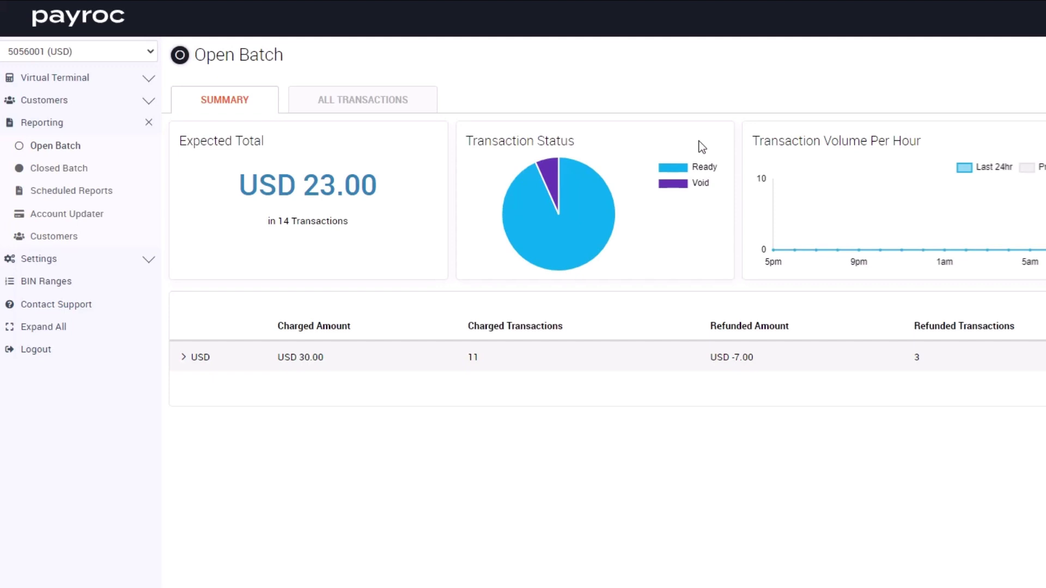
Show all Open Batch transactions and inspect the READY USD -1.00 refund's details
click(357, 108)
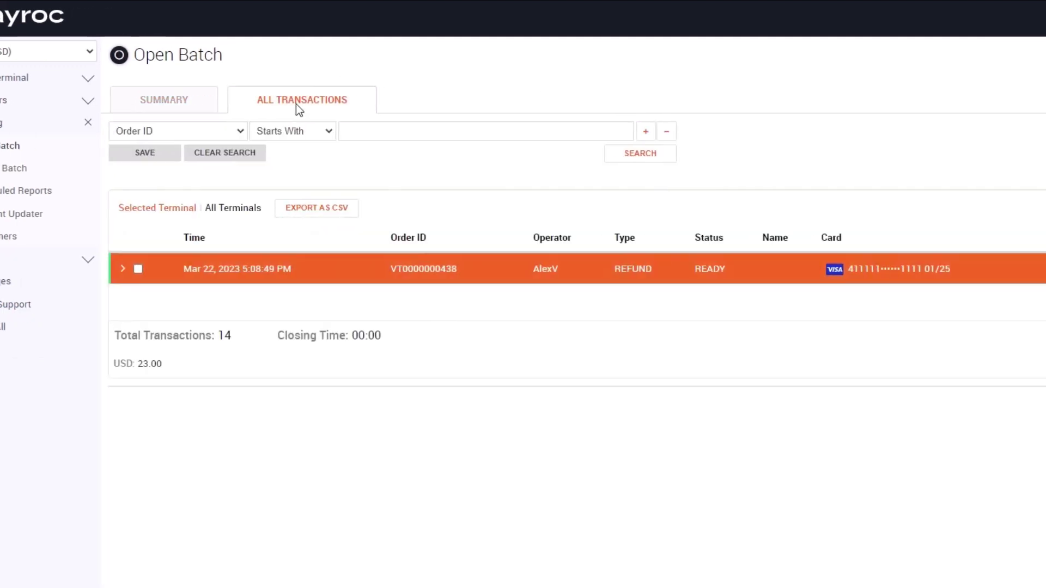
click(545, 269)
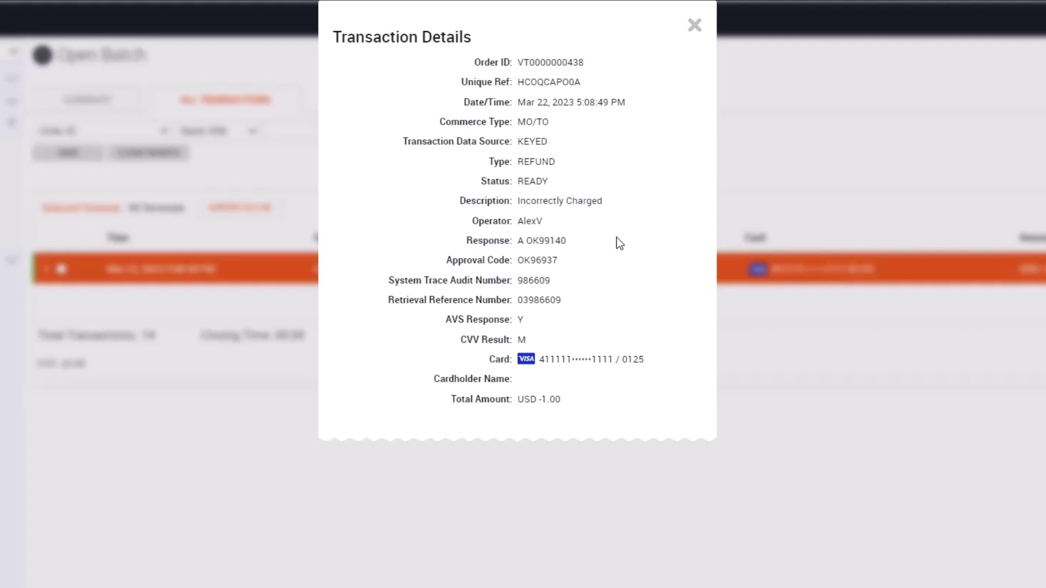
click(695, 34)
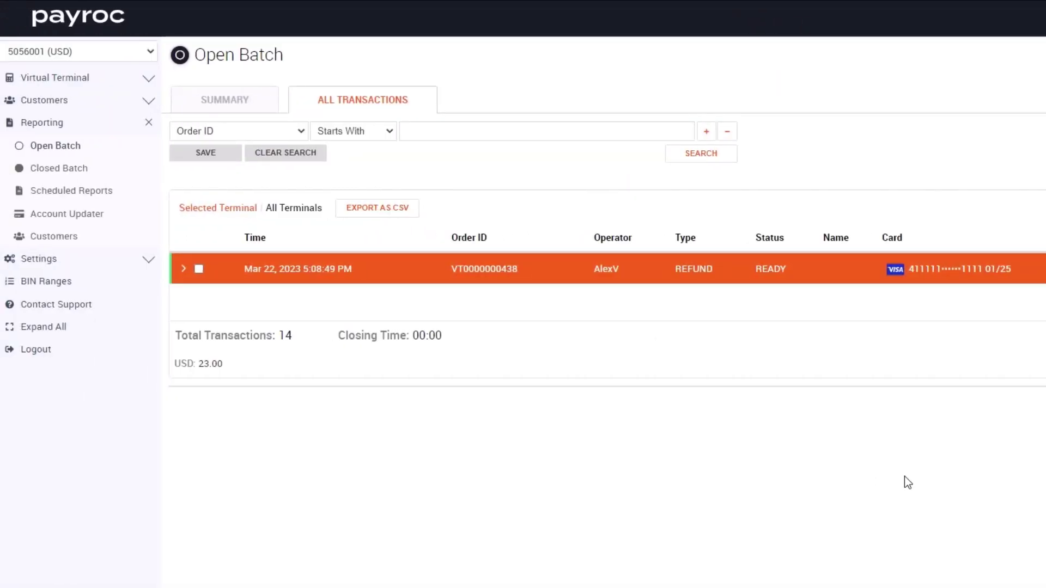